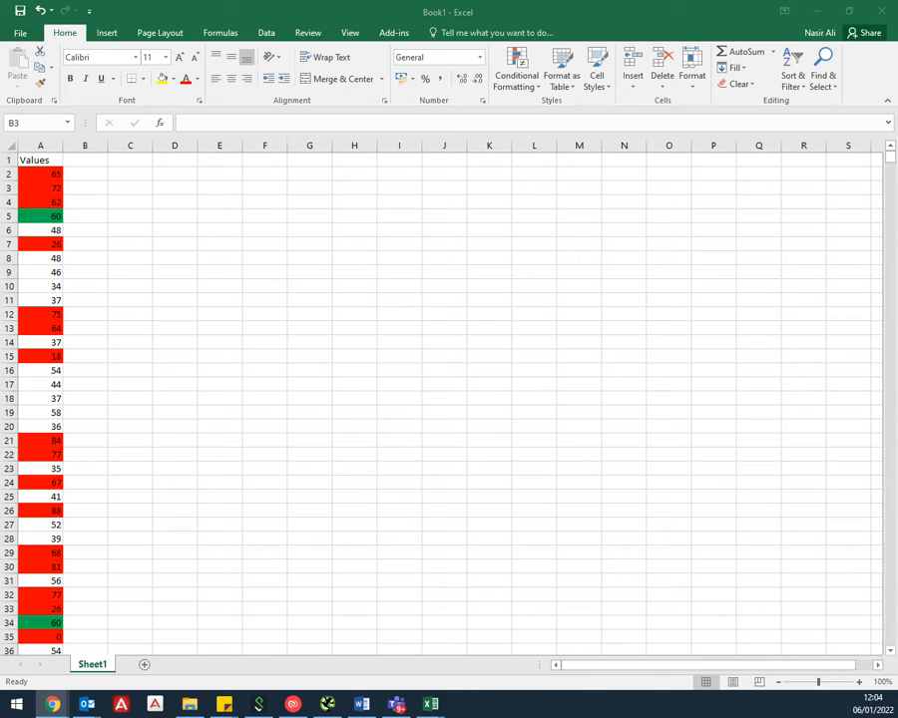
Enter a formula in C4 that counts the column A values above 60: =countif(A:A,">60").
{"action": "left_click", "coordinate": [890, 160]}
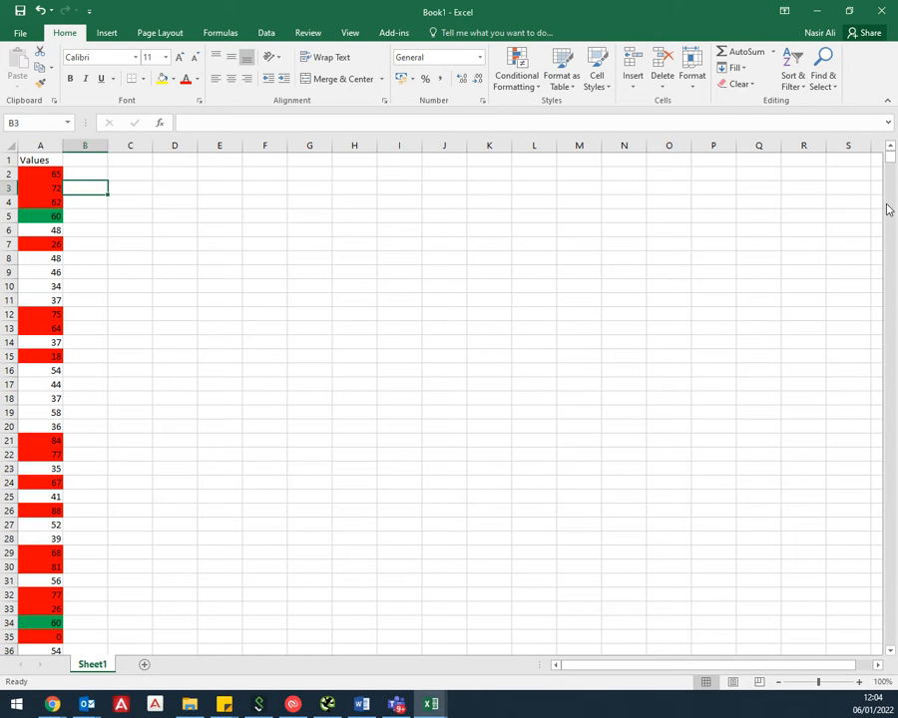
{"action": "mouse_move", "coordinate": [890, 160]}
{"action": "left_mouse_down"}
{"action": "mouse_move", "coordinate": [888, 587]}
{"action": "mouse_move", "coordinate": [887, 156]}
{"action": "left_mouse_up"}
{"action": "left_click", "coordinate": [117, 201]}
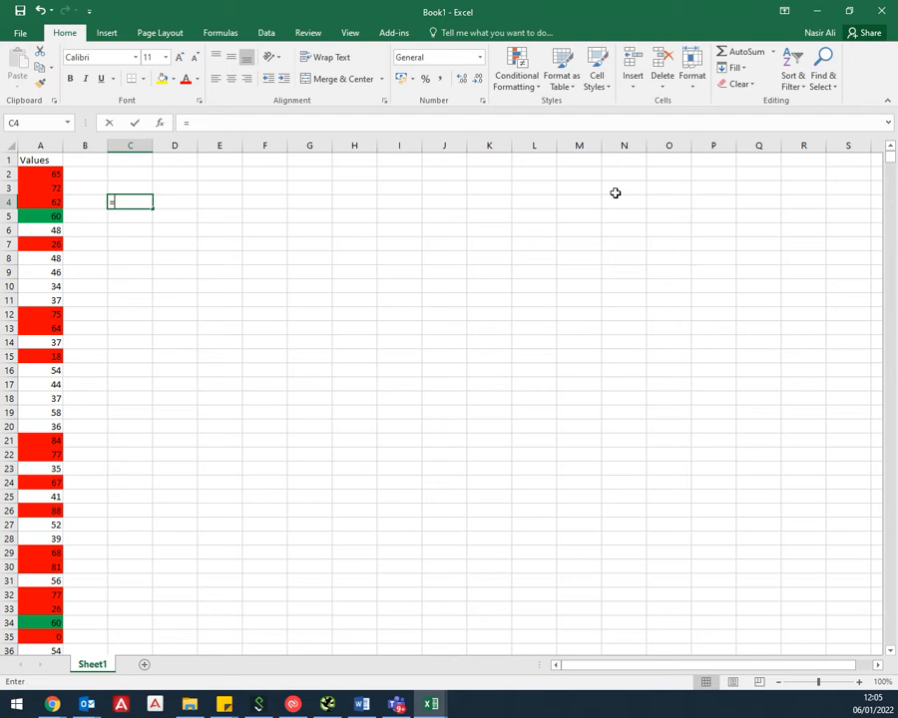
{"action": "type", "text": "=cout"}
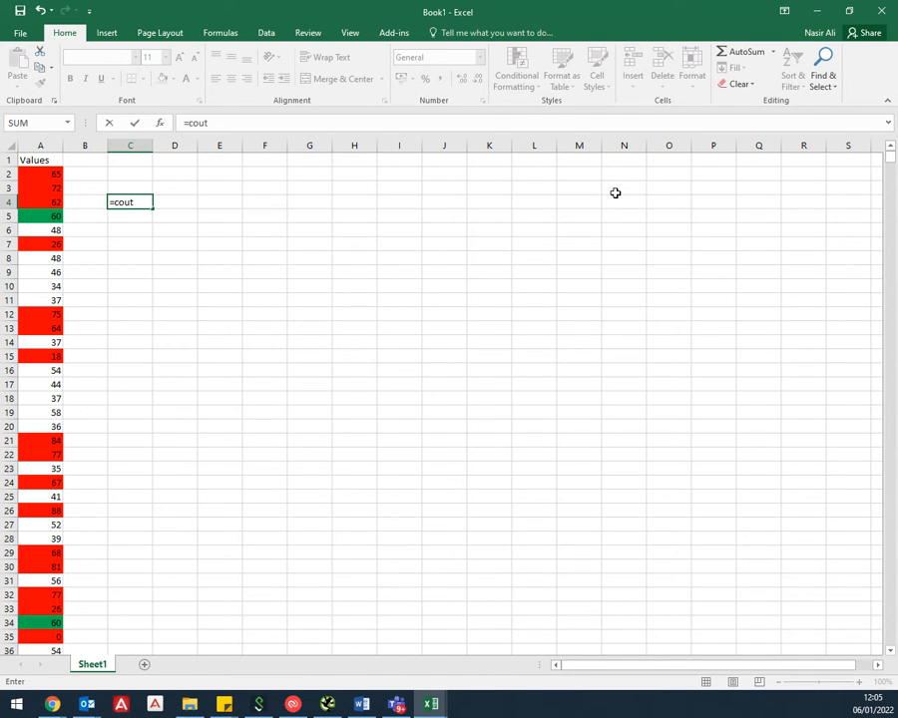
{"action": "key", "text": "BackSpace"}
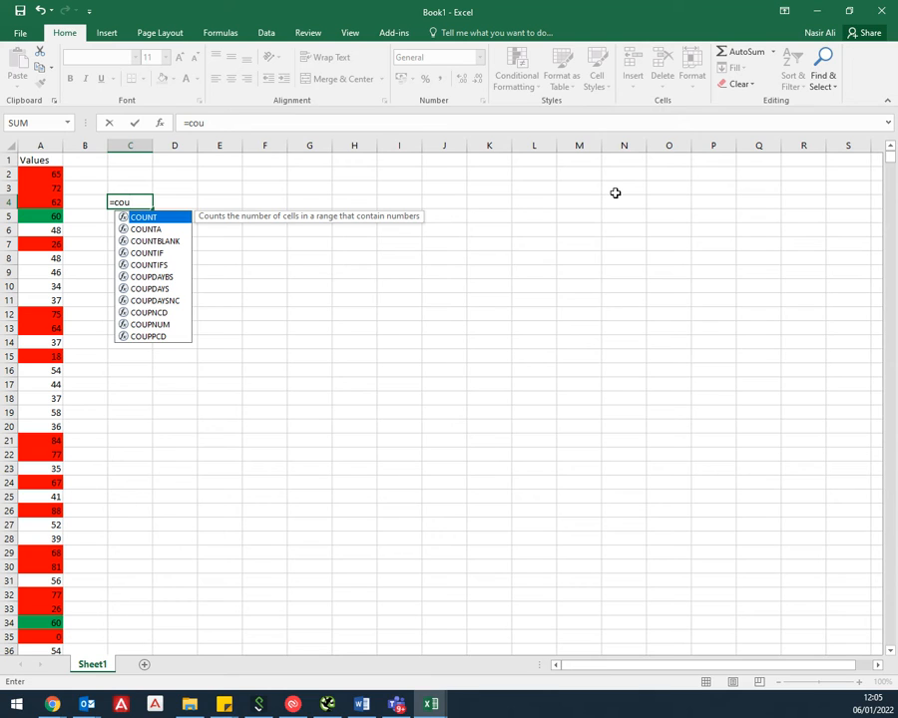
{"action": "type", "text": "nt"}
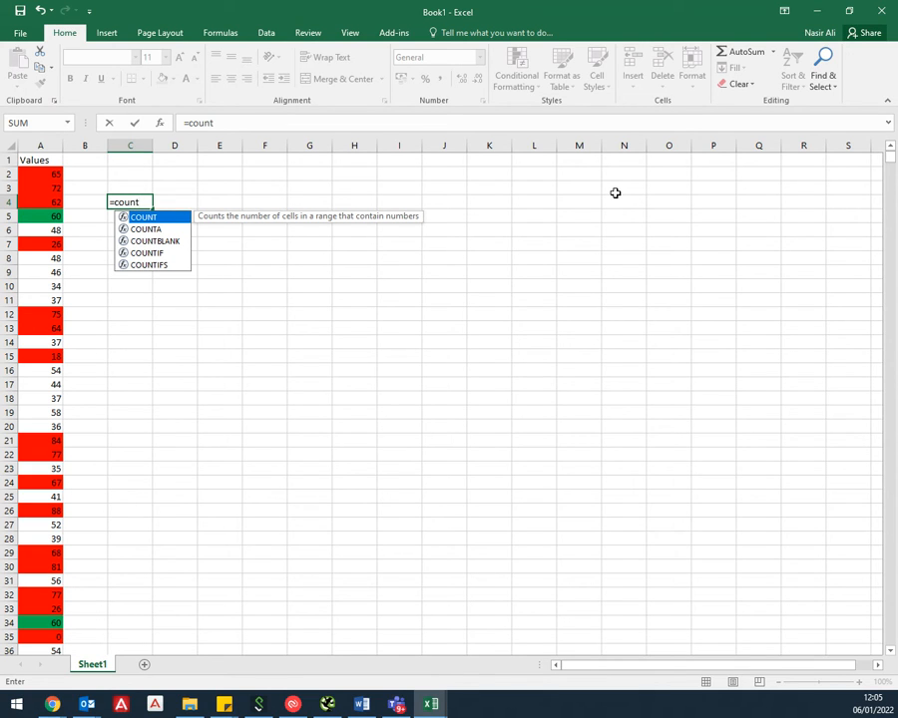
{"action": "type", "text": "if("}
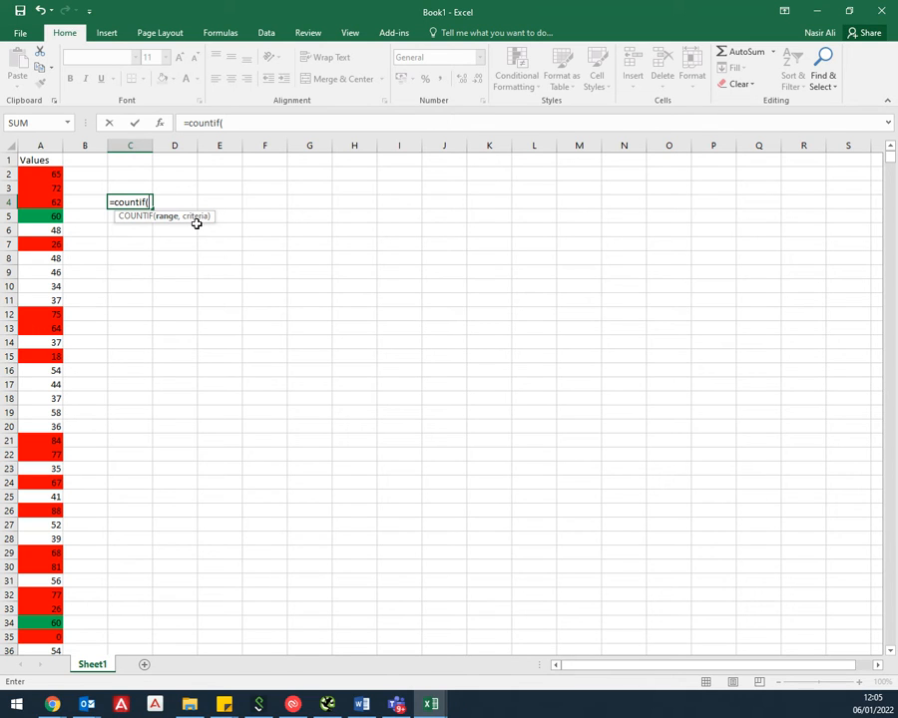
{"action": "left_click", "coordinate": [41, 143]}
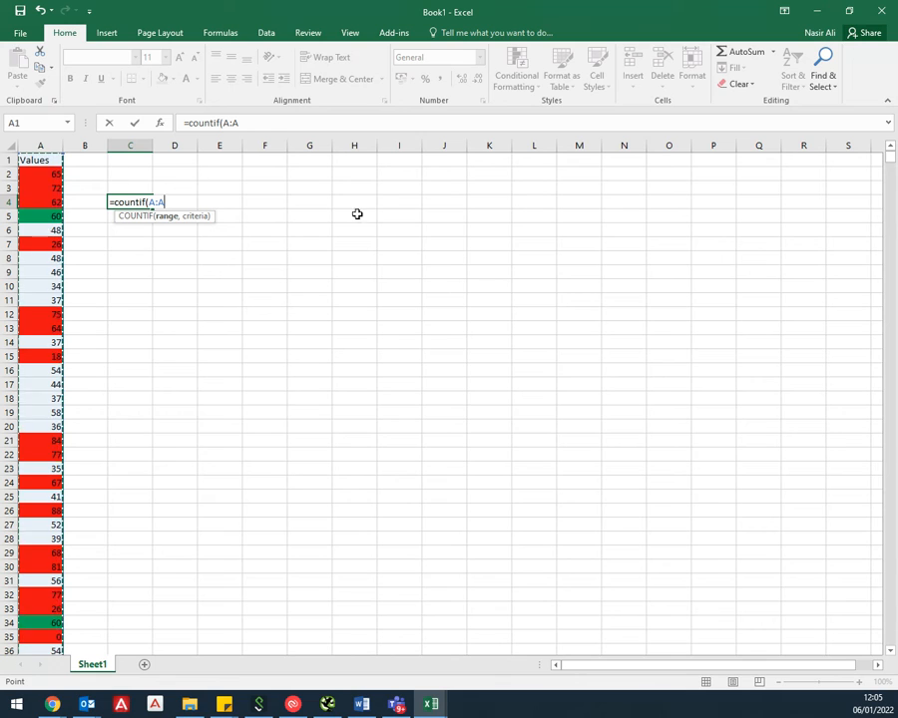
{"action": "type", "text": ","}
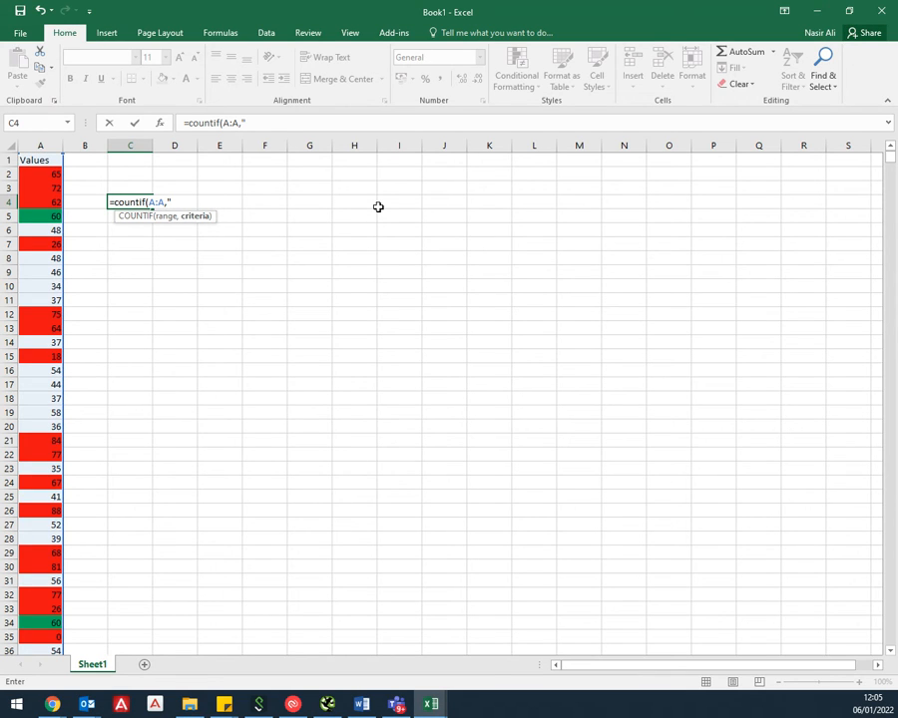
{"action": "type", "text": "\">60\")"}
{"action": "key", "text": "Return"}
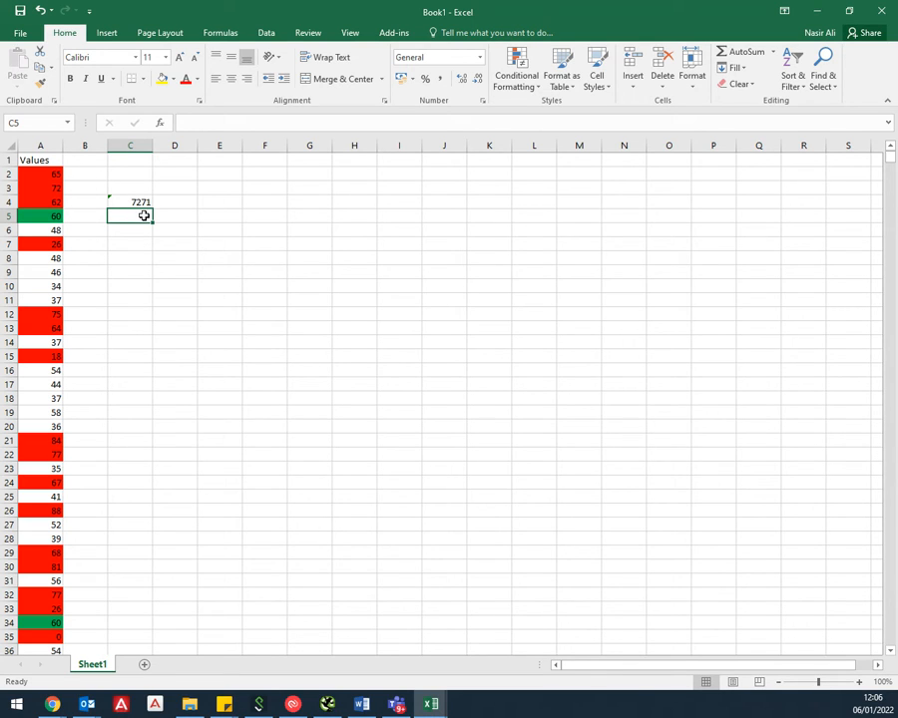
Label cell B4 as >60 and cell B5 as <30.
{"action": "left_click", "coordinate": [88, 202]}
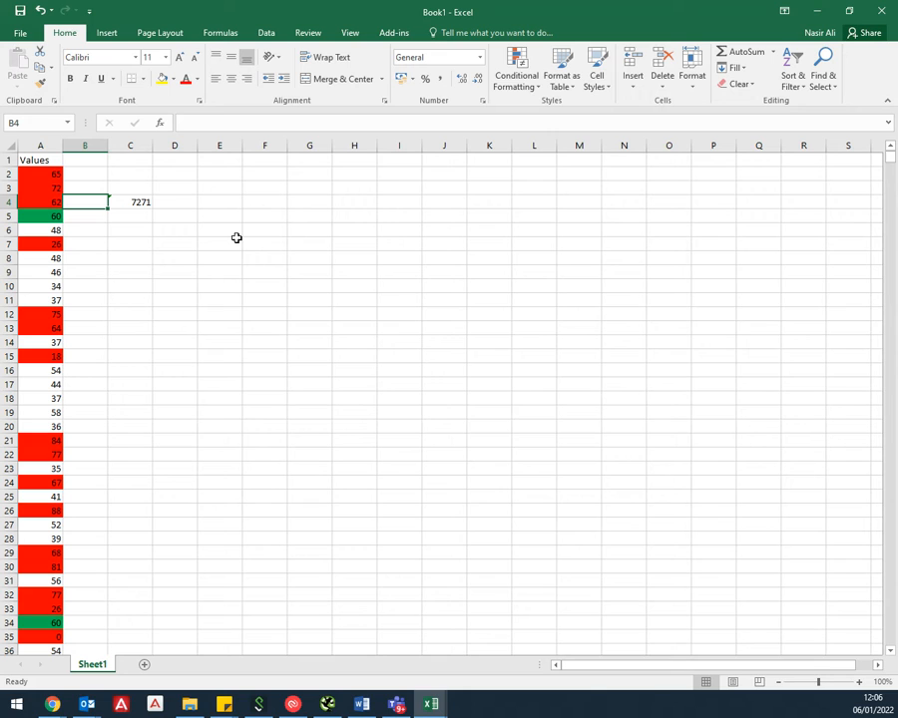
{"action": "type", "text": ">60"}
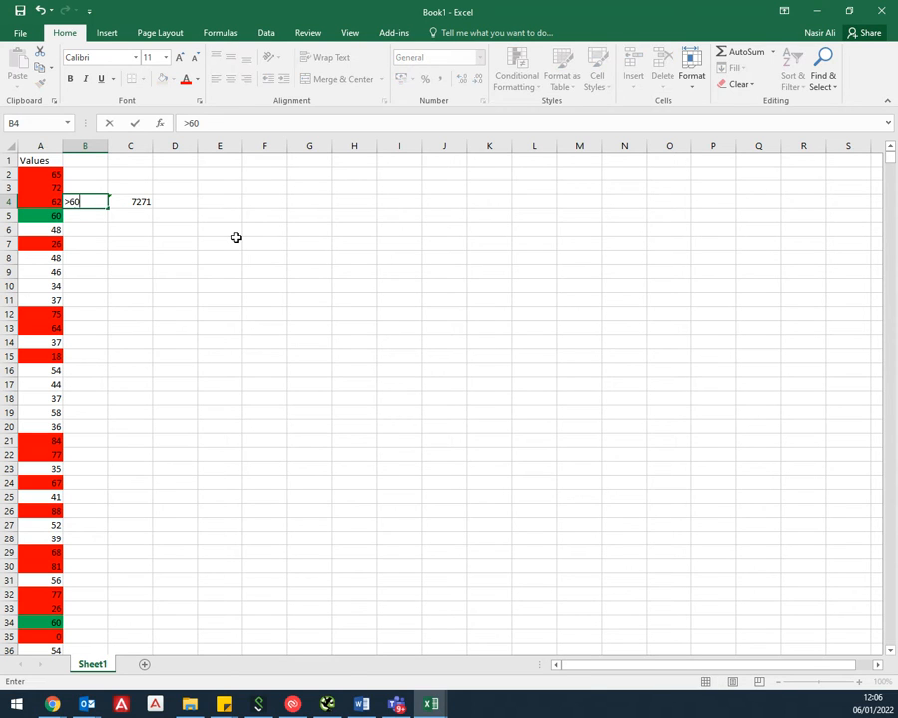
{"action": "left_click", "coordinate": [104, 223]}
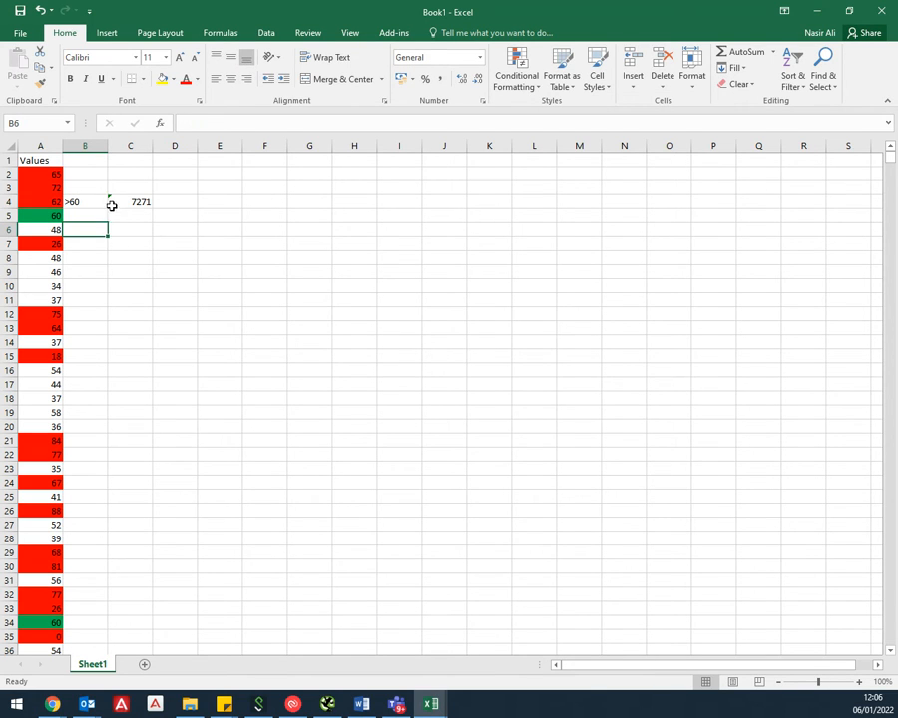
{"action": "left_click", "coordinate": [94, 214]}
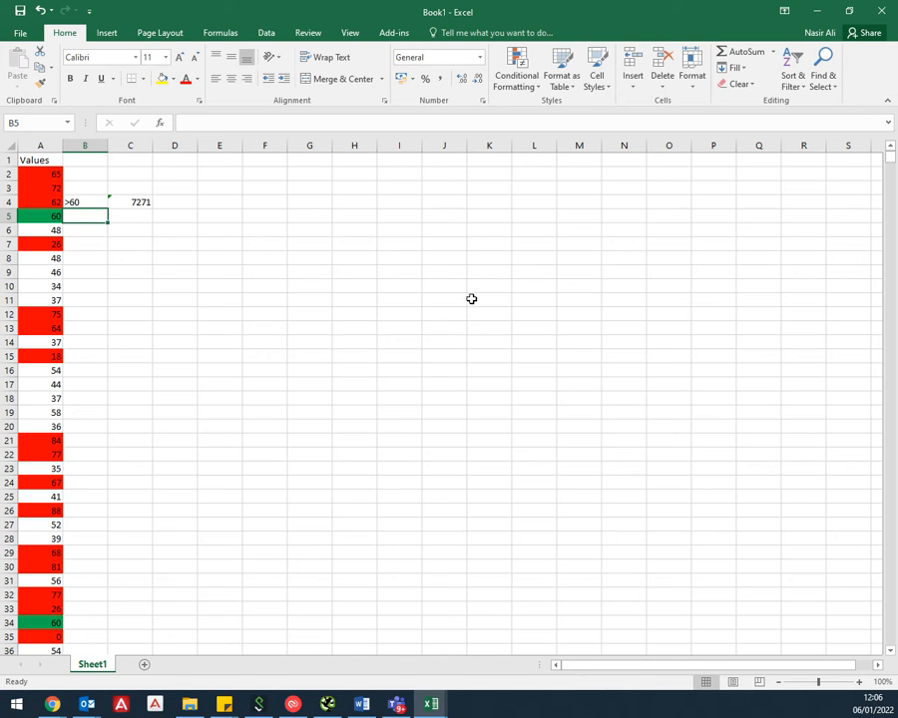
{"action": "type", "text": "<30"}
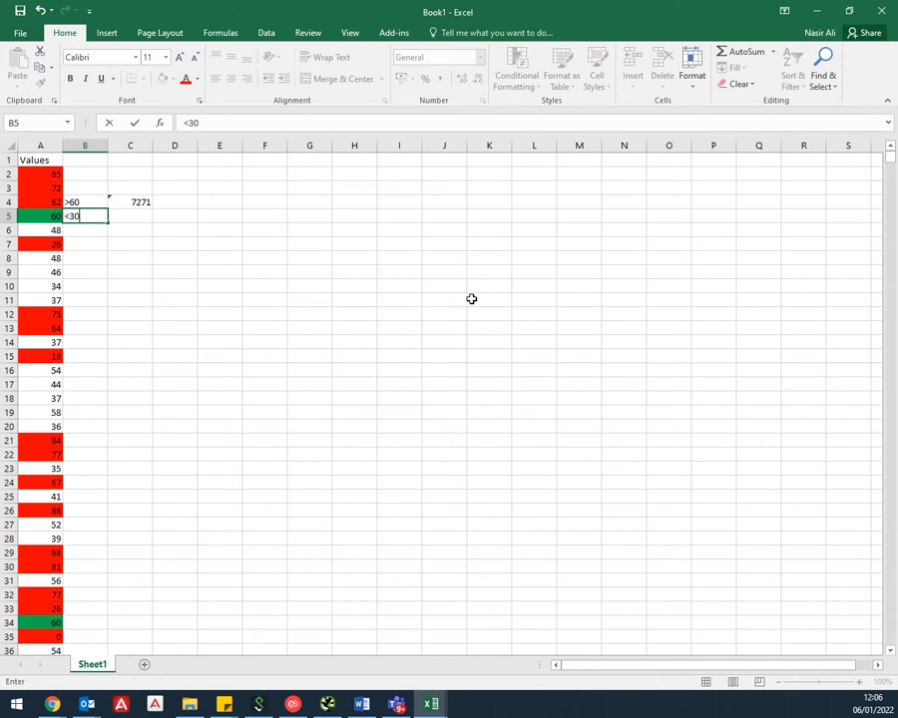
Enter a formula in C5 that counts the column A values below 30: =countif(A:A,"<30").
{"action": "left_click", "coordinate": [137, 218]}
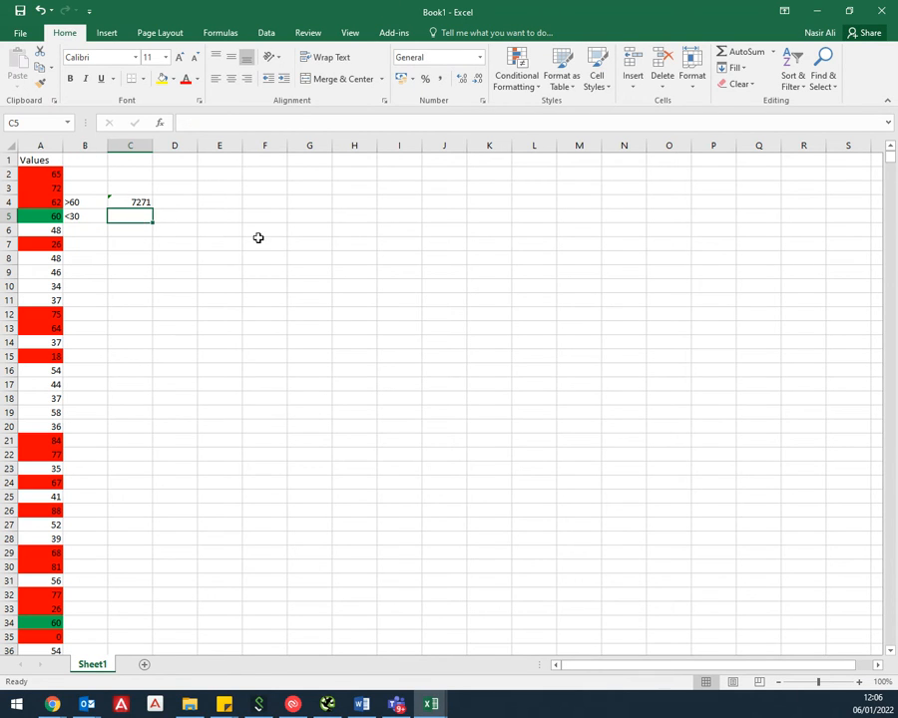
{"action": "type", "text": "="}
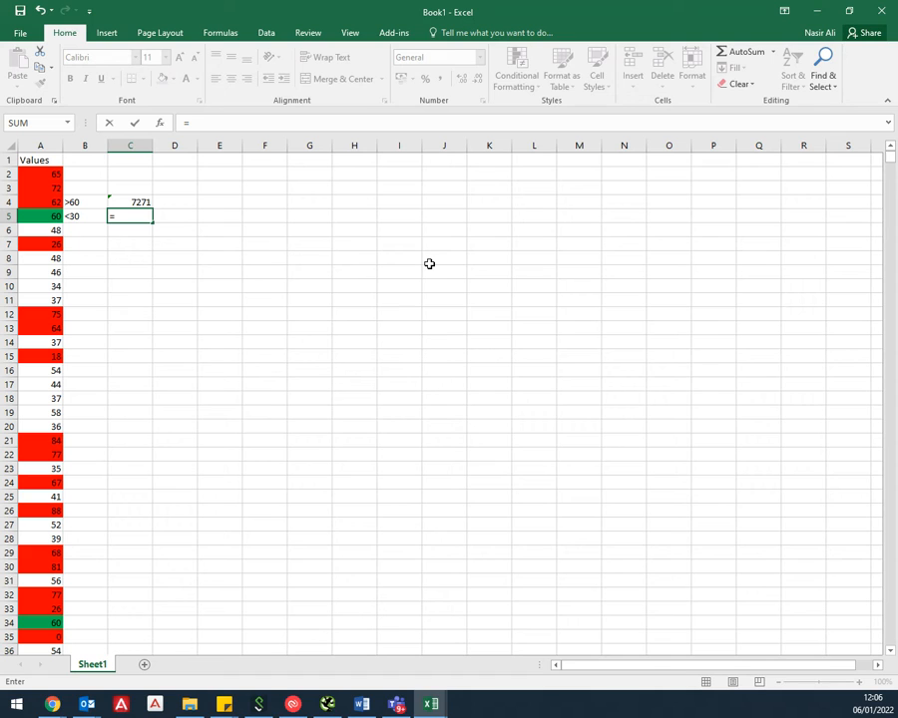
{"action": "type", "text": "cout"}
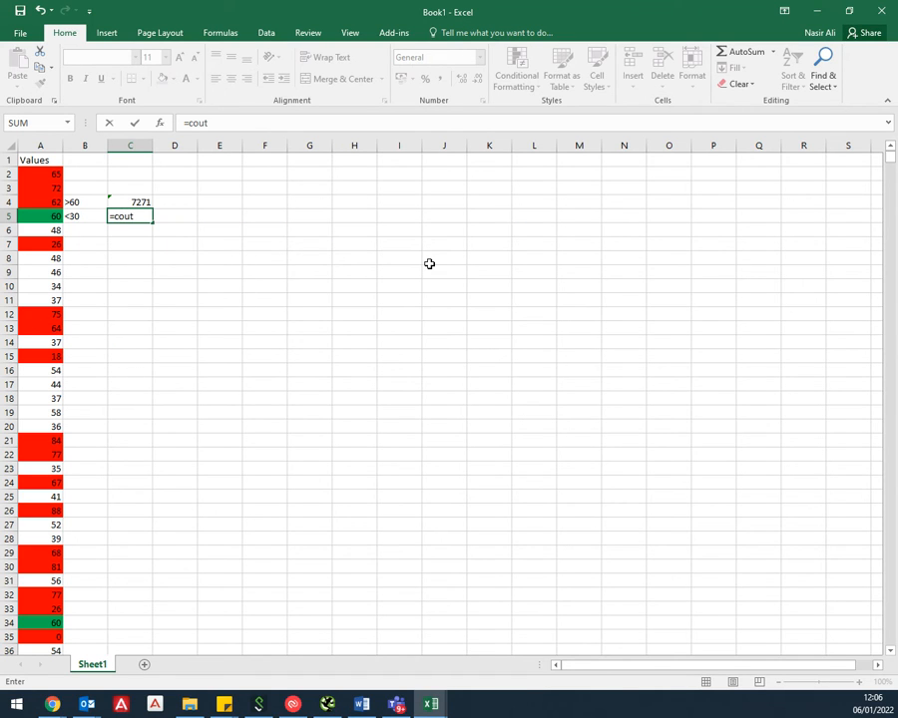
{"action": "key", "text": "BackSpace"}
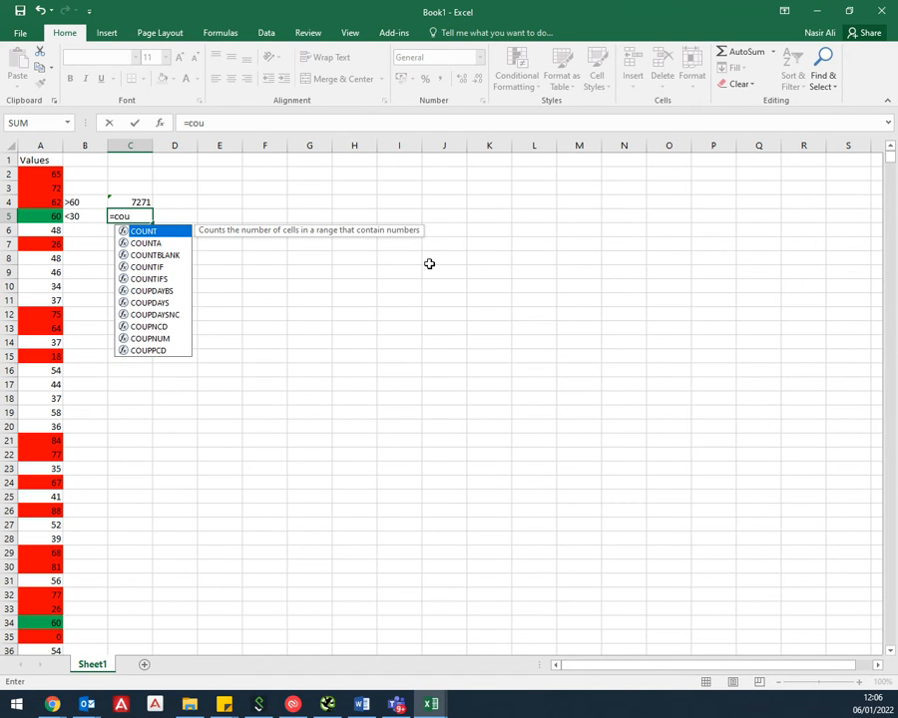
{"action": "type", "text": "ntif("}
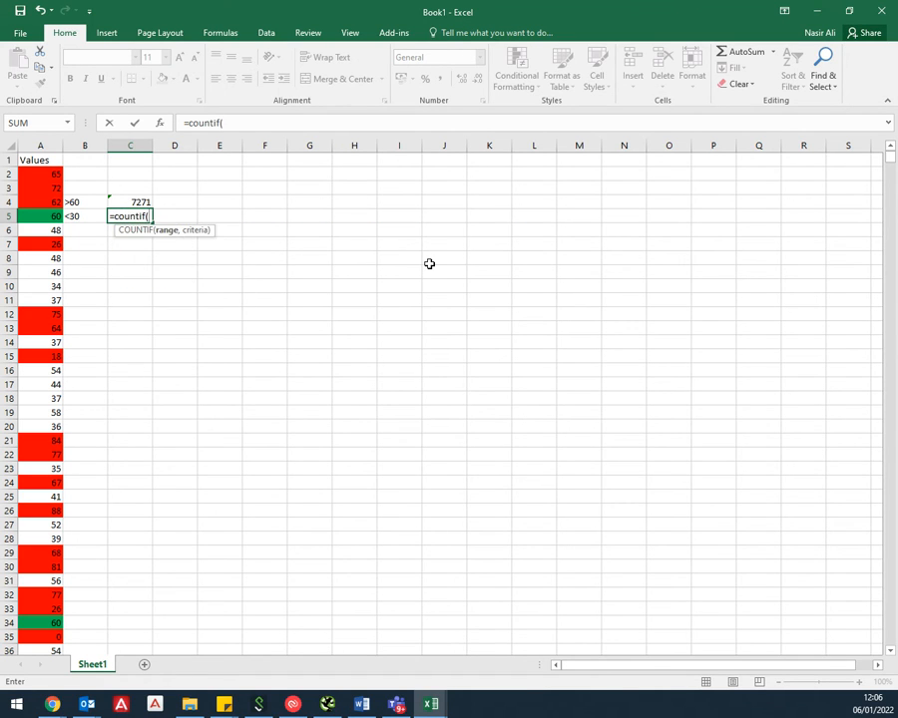
{"action": "left_click", "coordinate": [40, 146]}
{"action": "type", "text": ",\""}
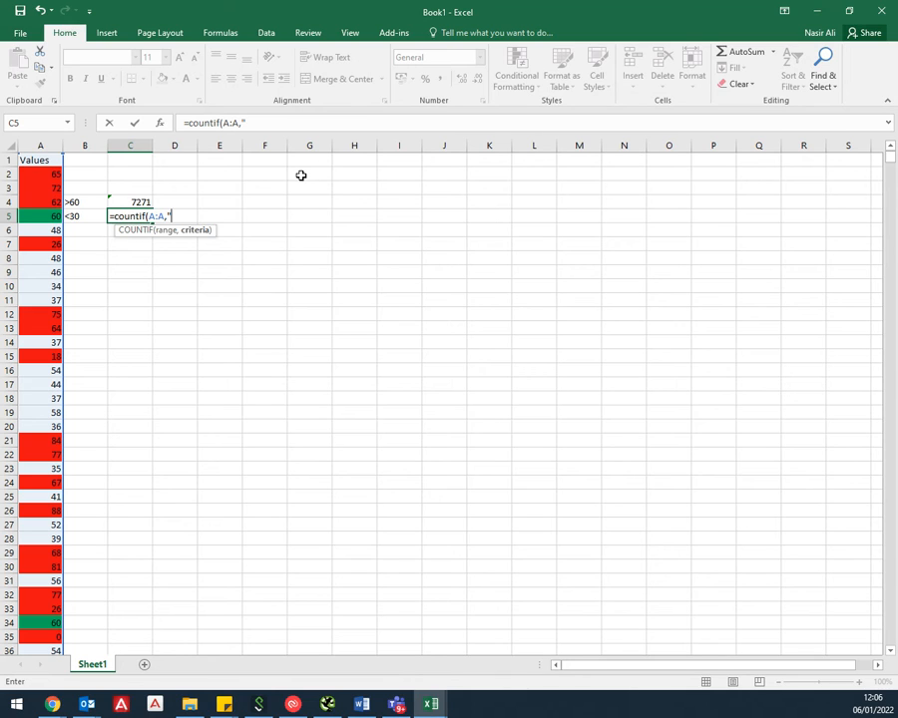
{"action": "type", "text": "<30\")"}
{"action": "key", "text": "Return"}
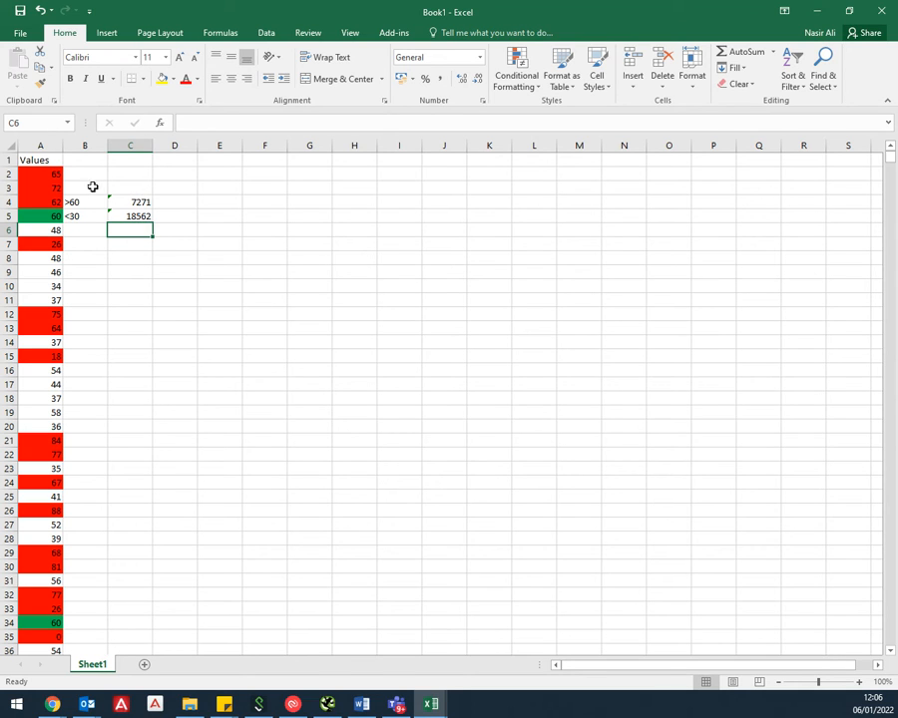
Insert a 2-D pie chart from the labels and counts in B4:C5.
{"action": "left_click_drag", "start_coordinate": [72, 200], "coordinate": [126, 226]}
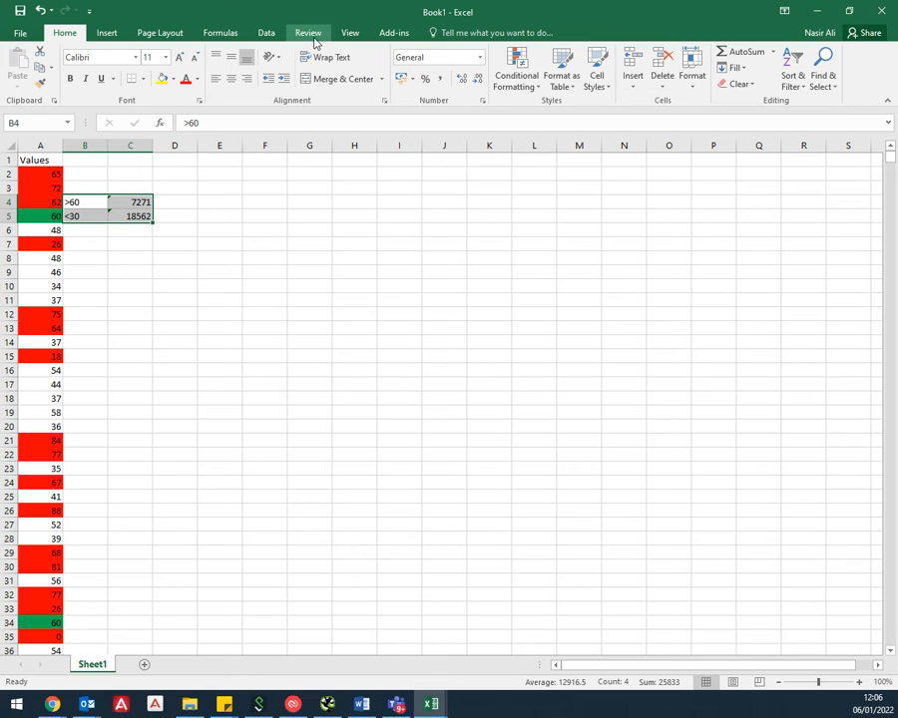
{"action": "left_click", "coordinate": [108, 35]}
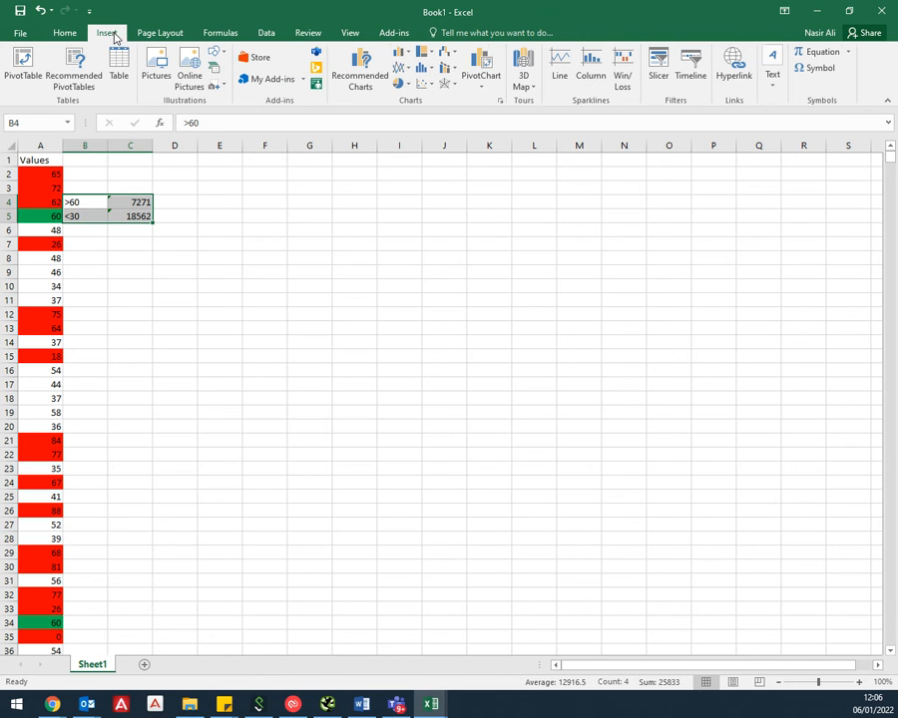
{"action": "left_click", "coordinate": [400, 84]}
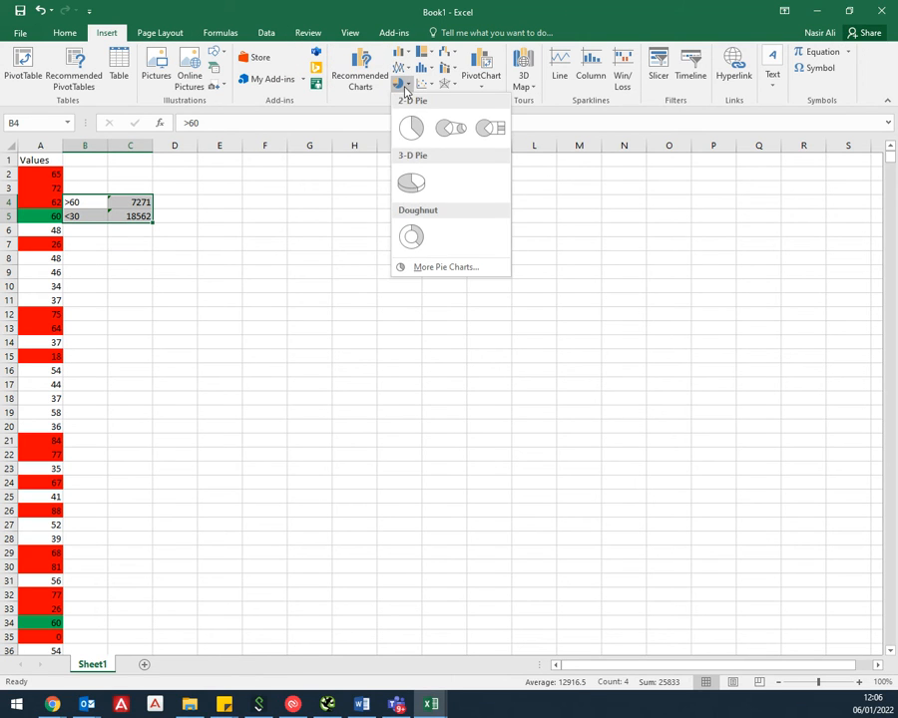
{"action": "left_click", "coordinate": [419, 140]}
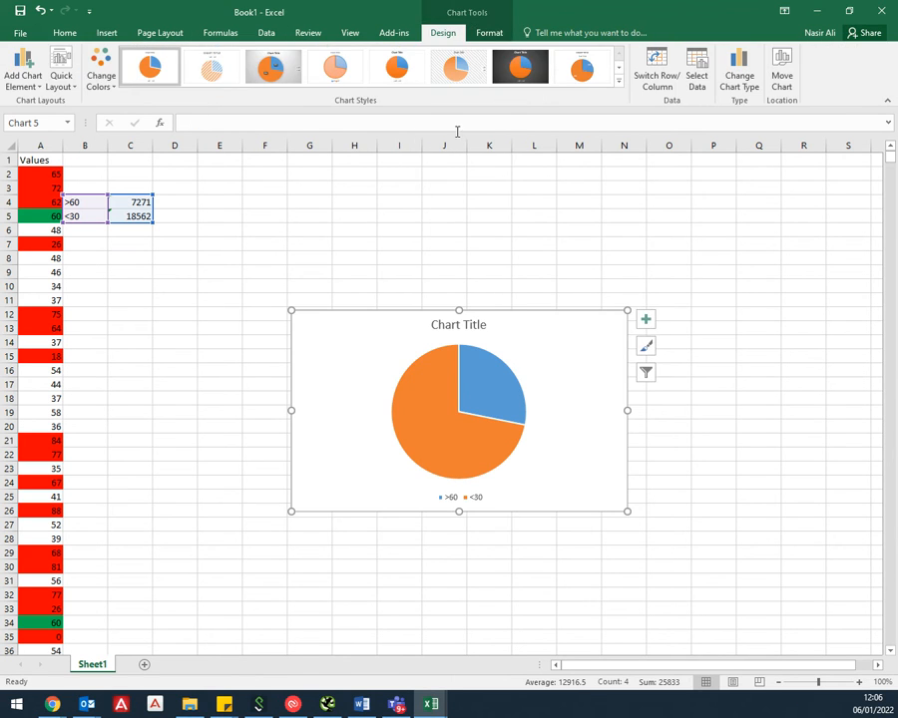
Replace the pie chart's title with ">60 & <30".
{"action": "mouse_move", "coordinate": [469, 354]}
{"action": "left_click", "coordinate": [471, 325]}
{"action": "triple_click", "coordinate": [487, 324]}
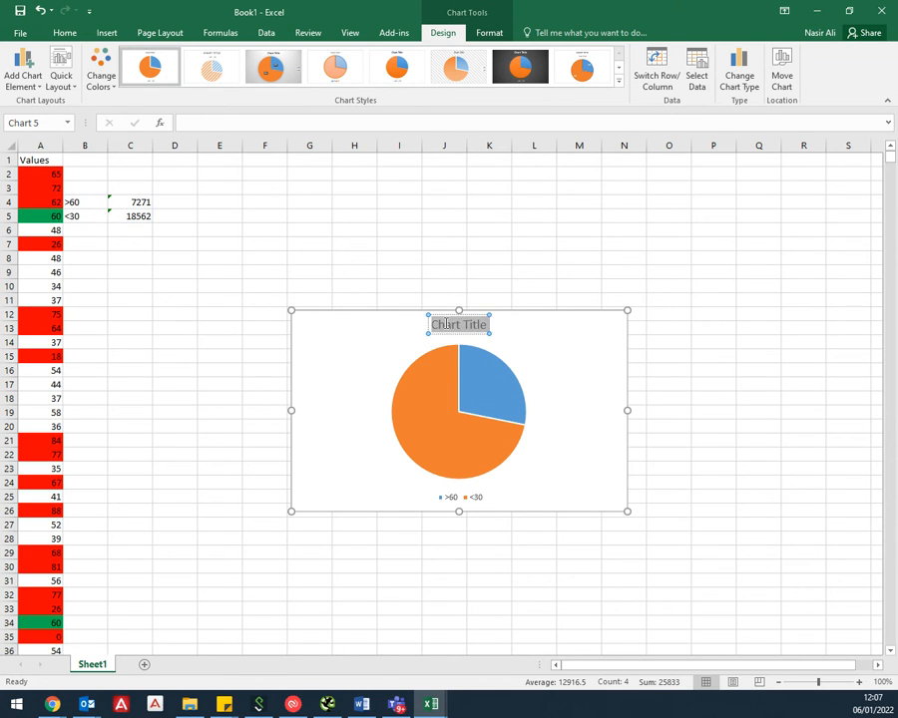
{"action": "key", "text": "BackSpace"}
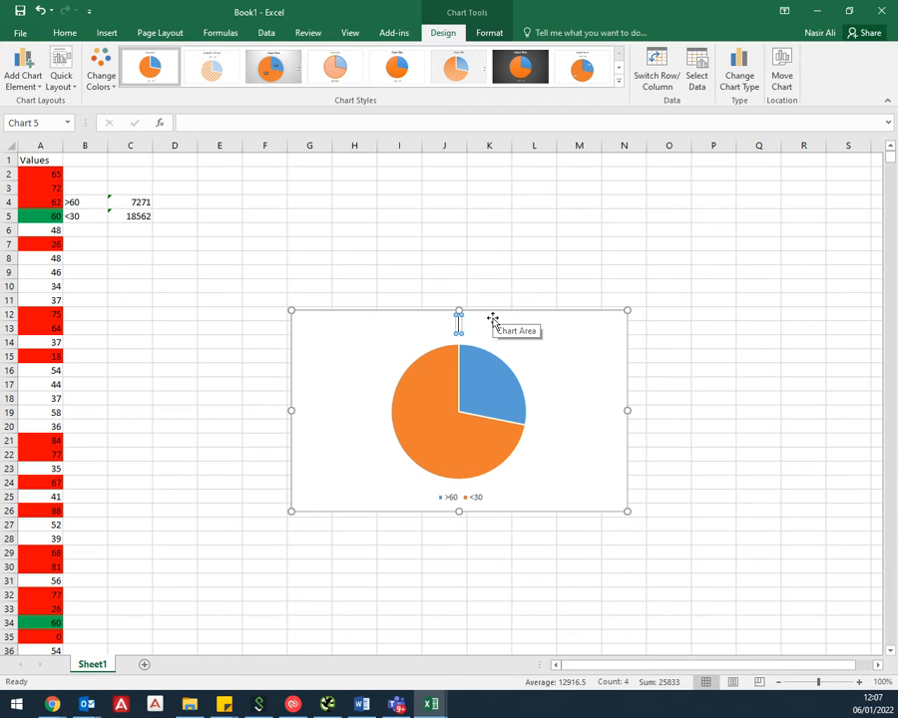
{"action": "type", "text": ">60"}
{"action": "type", "text": "&"}
{"action": "key", "text": "Left"}
{"action": "type", "text": "&"}
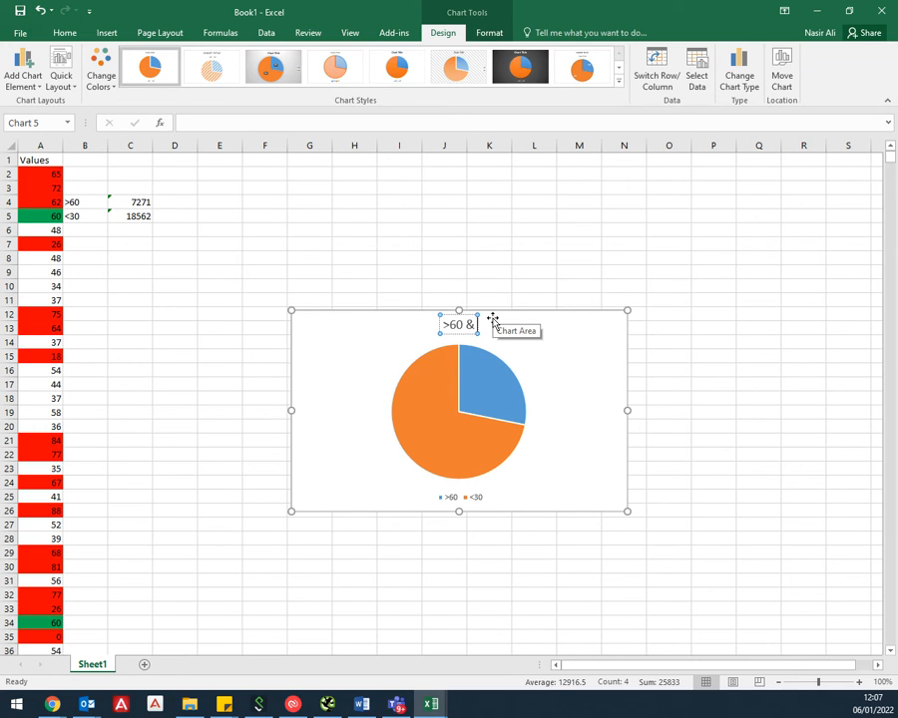
{"action": "type", "text": " <30"}
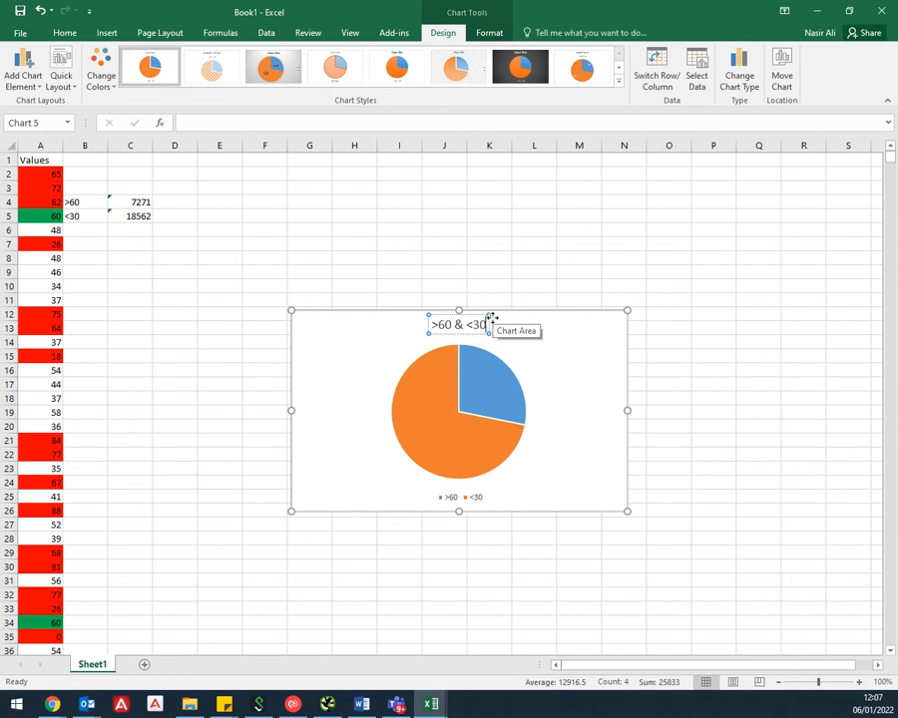
Fill the pie chart's <30 slice with the standard red colour.
{"action": "left_click", "coordinate": [491, 391]}
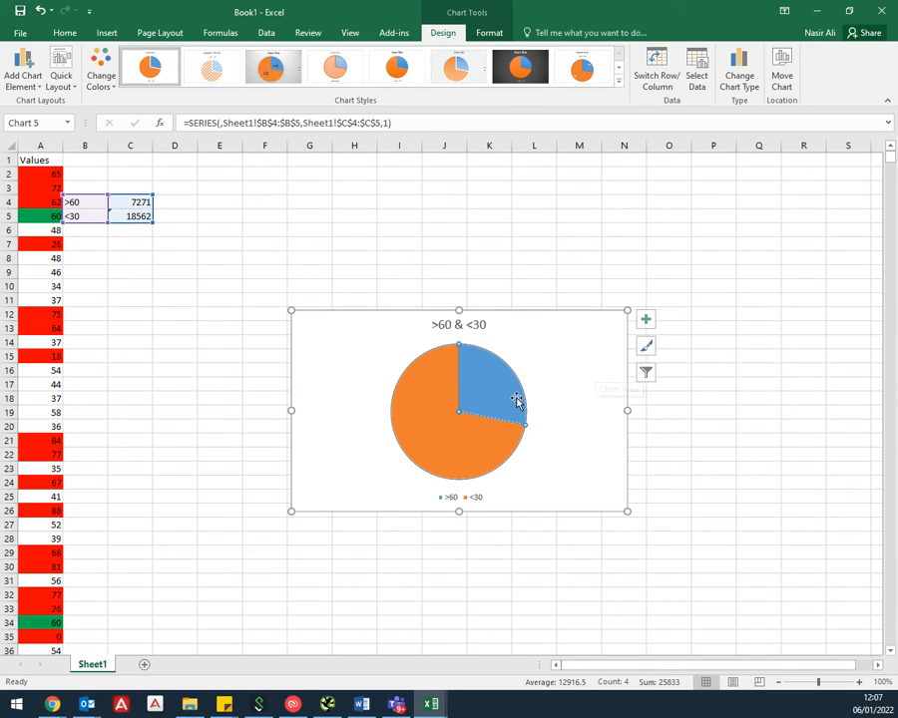
{"action": "mouse_move", "coordinate": [492, 402]}
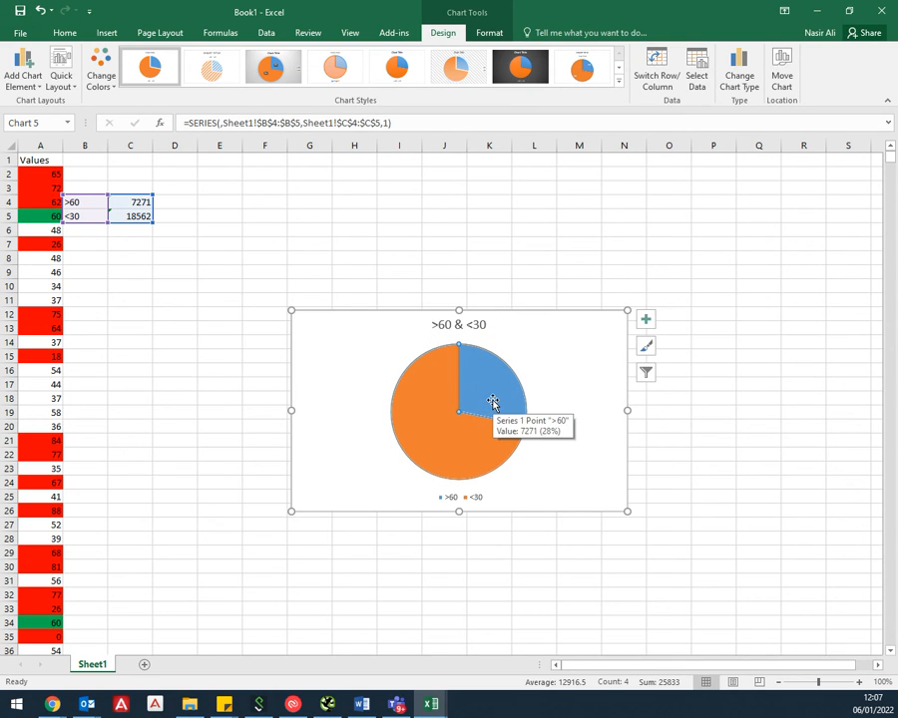
{"action": "double_click", "coordinate": [446, 451]}
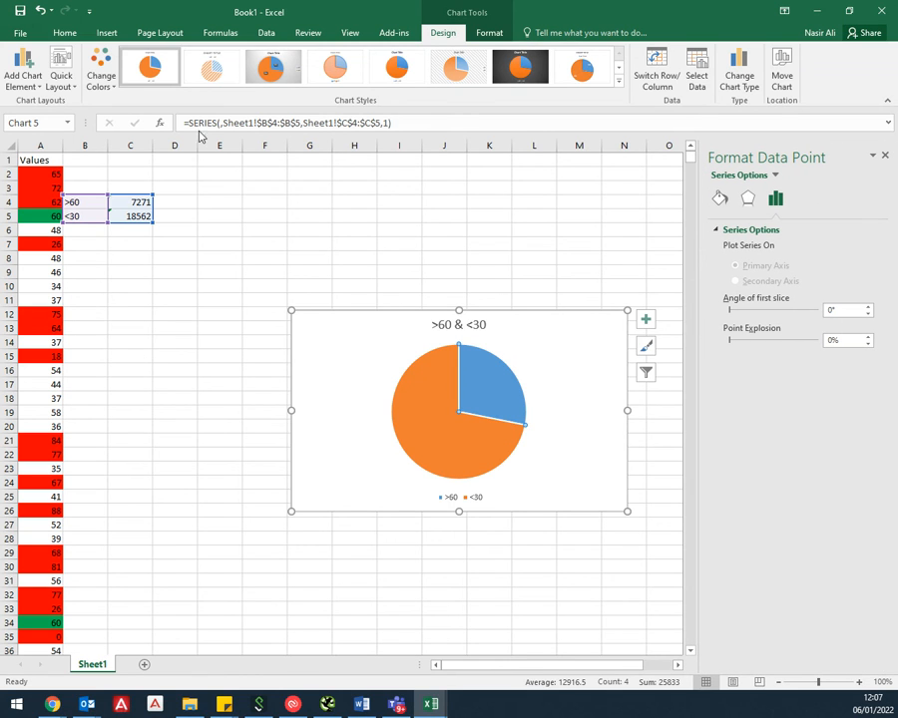
{"action": "left_click", "coordinate": [719, 197]}
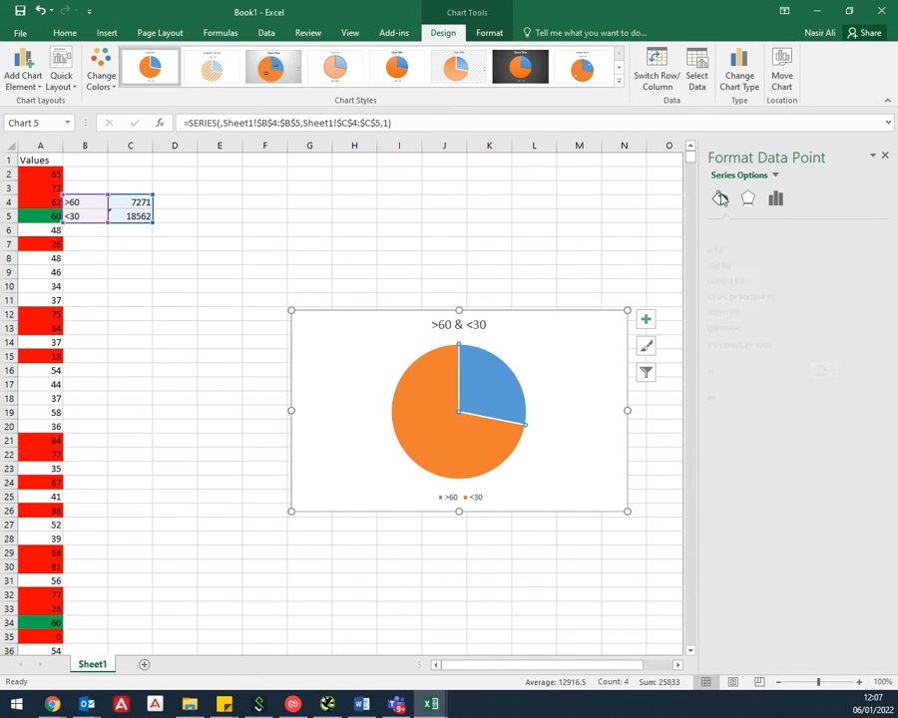
{"action": "left_click", "coordinate": [867, 371]}
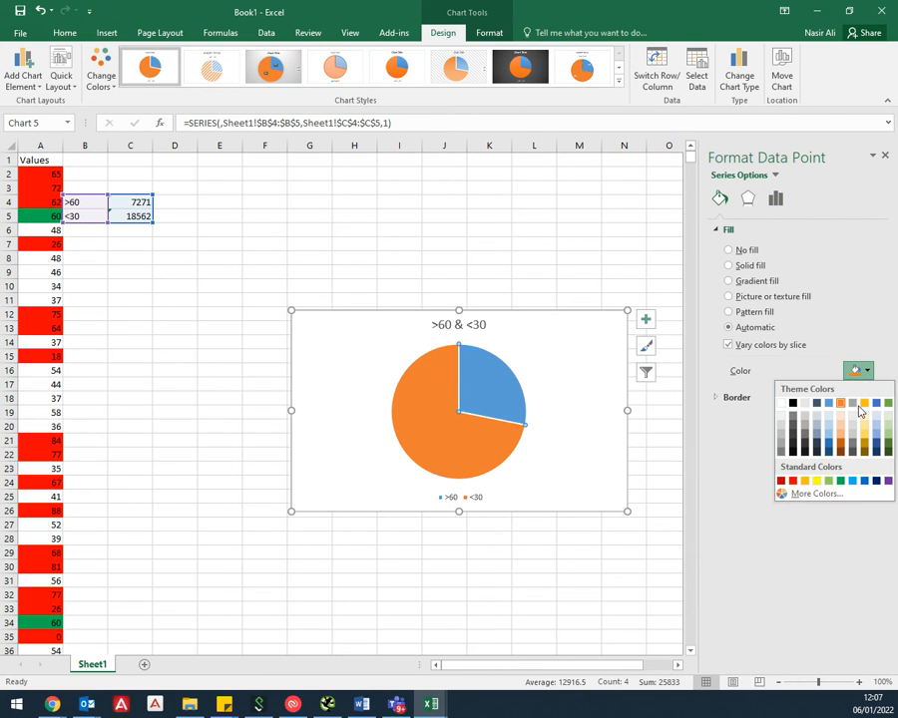
{"action": "left_click", "coordinate": [793, 483]}
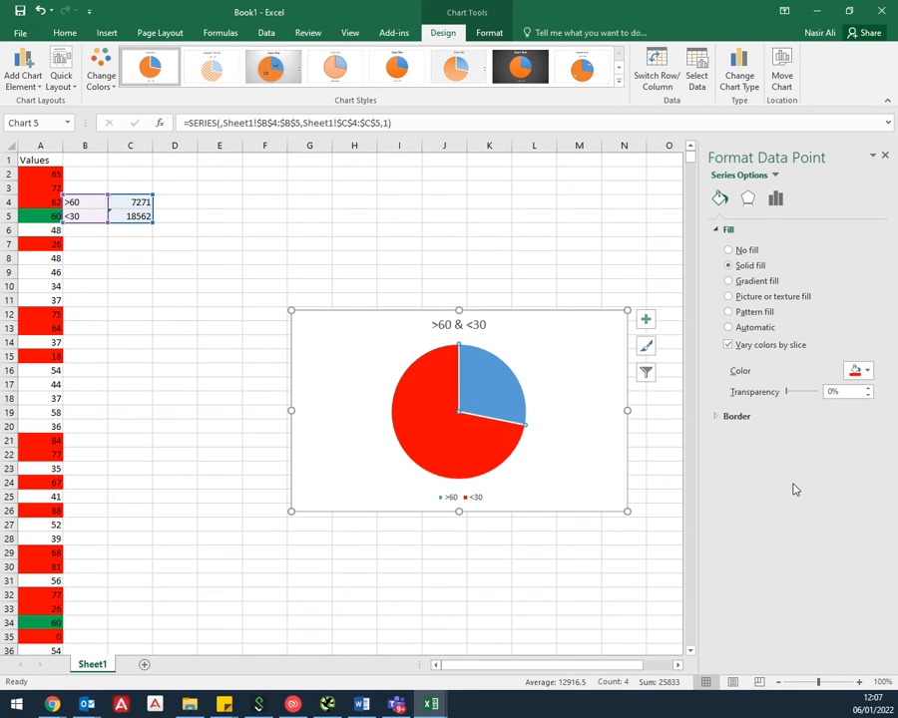
Fill the pie chart's >60 slice with the standard orange colour.
{"action": "left_click", "coordinate": [492, 396]}
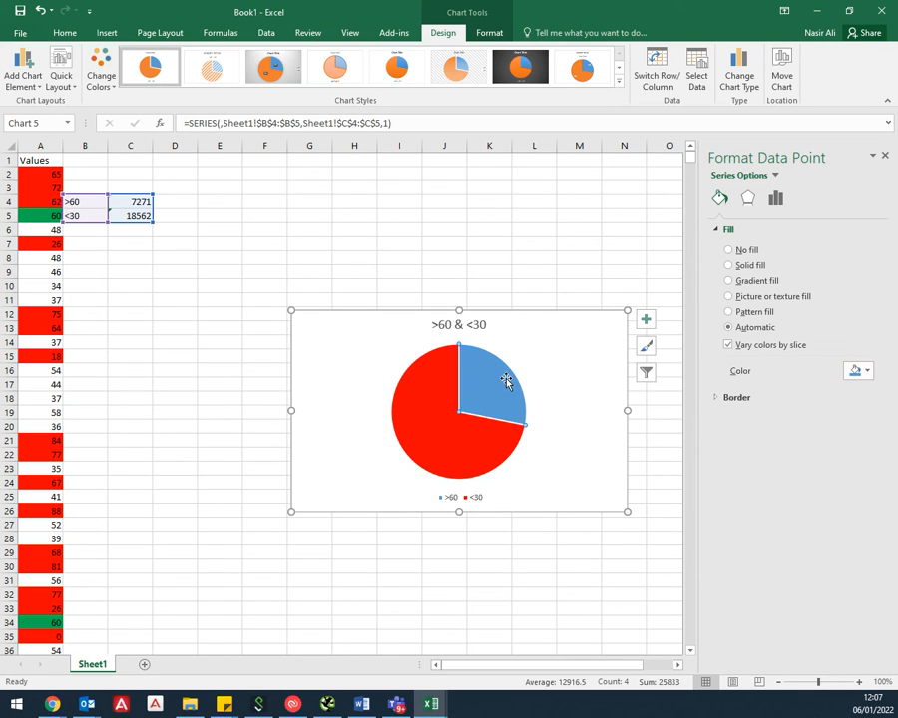
{"action": "left_click", "coordinate": [860, 370]}
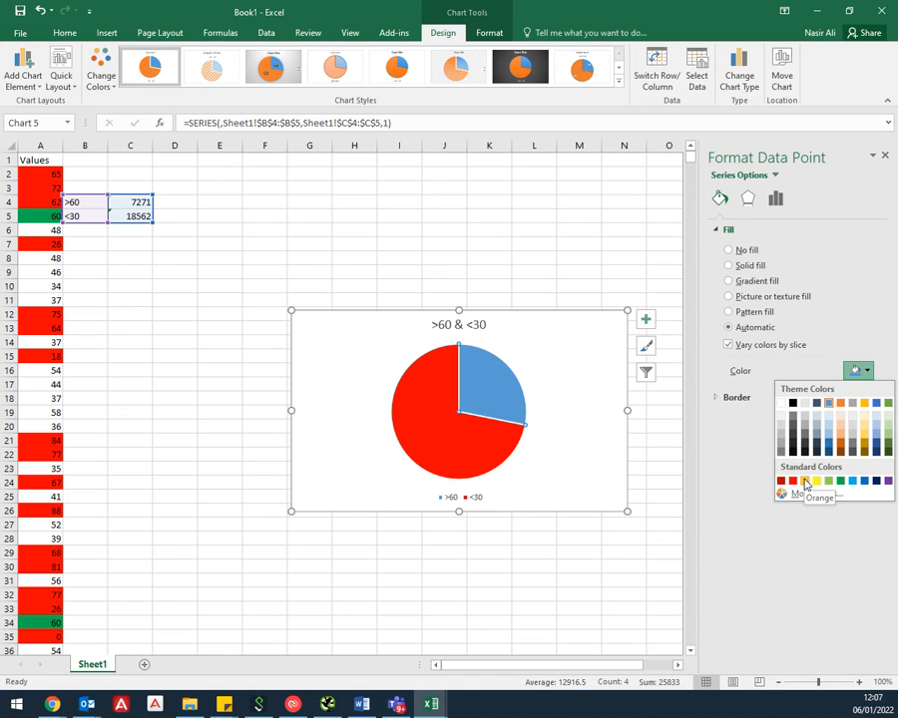
{"action": "left_click", "coordinate": [805, 482]}
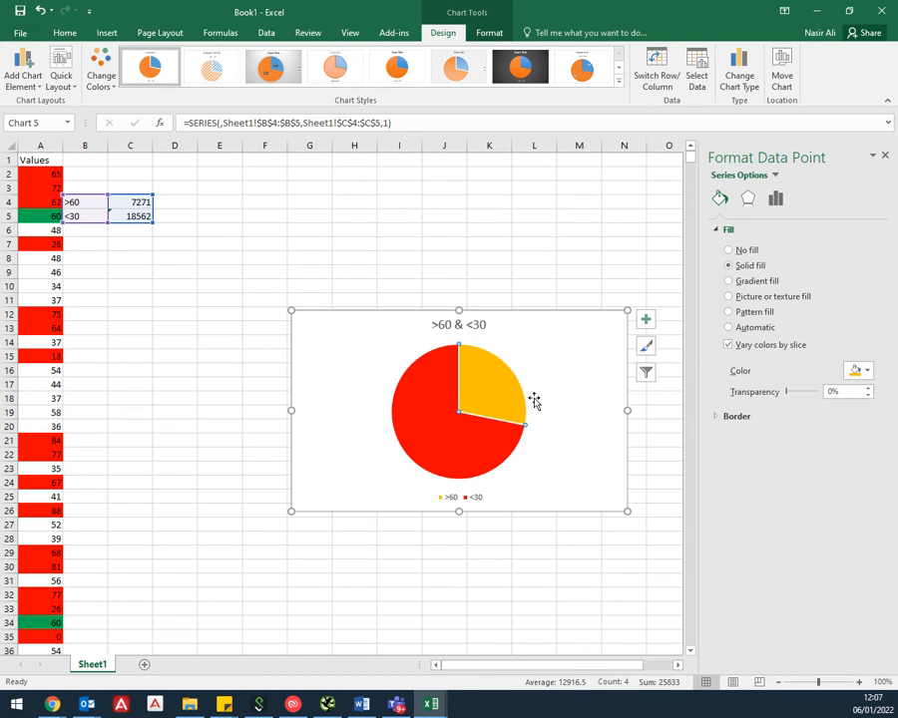
Add a data label to the pie chart's >60 slice and deselect the chart.
{"action": "left_click", "coordinate": [645, 320]}
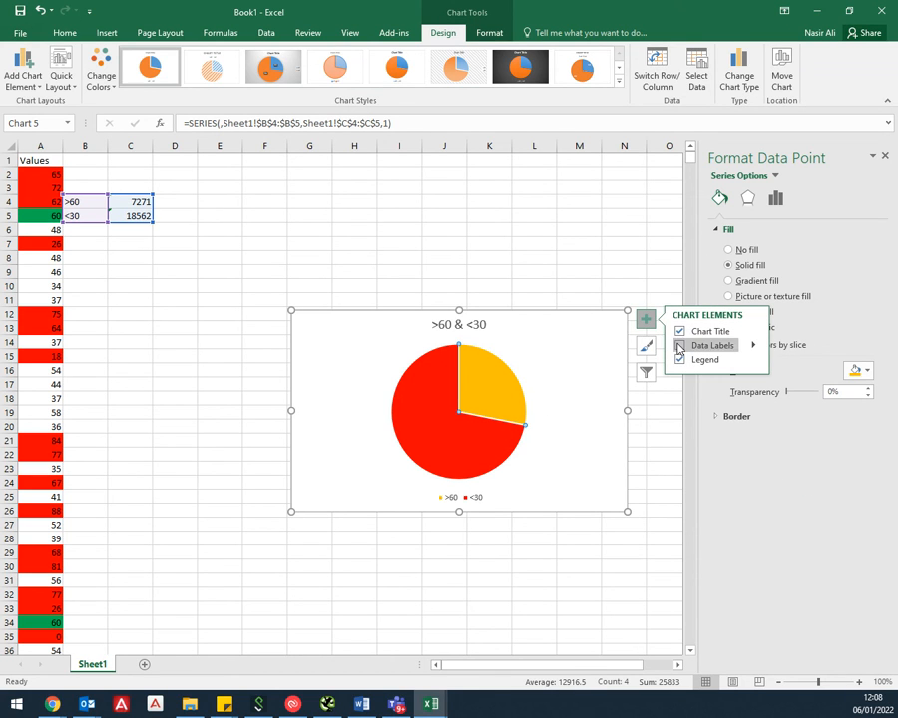
{"action": "left_click", "coordinate": [679, 346]}
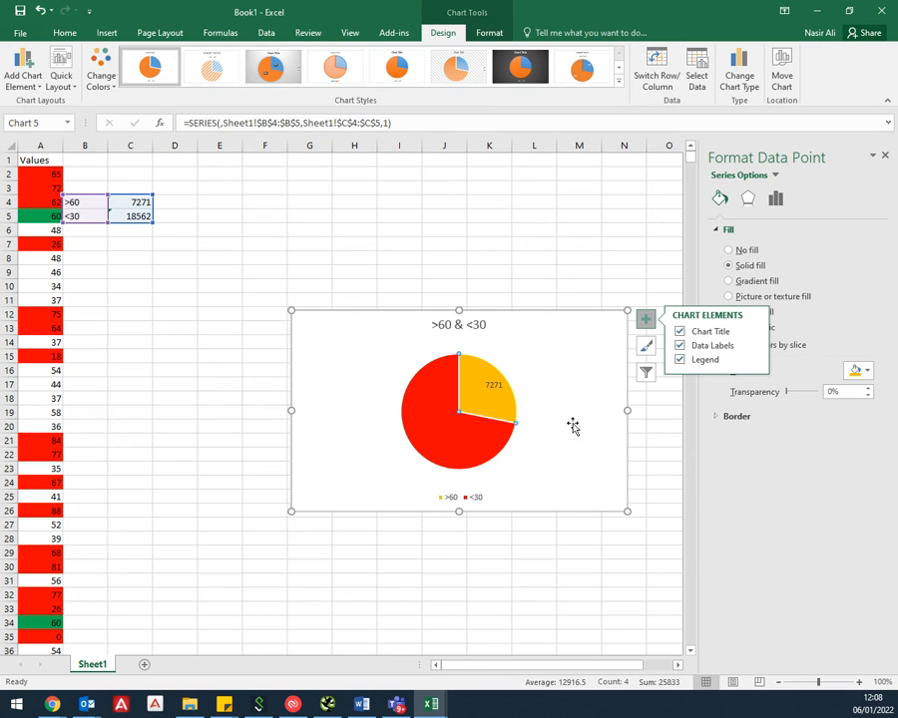
{"action": "left_click", "coordinate": [547, 214]}
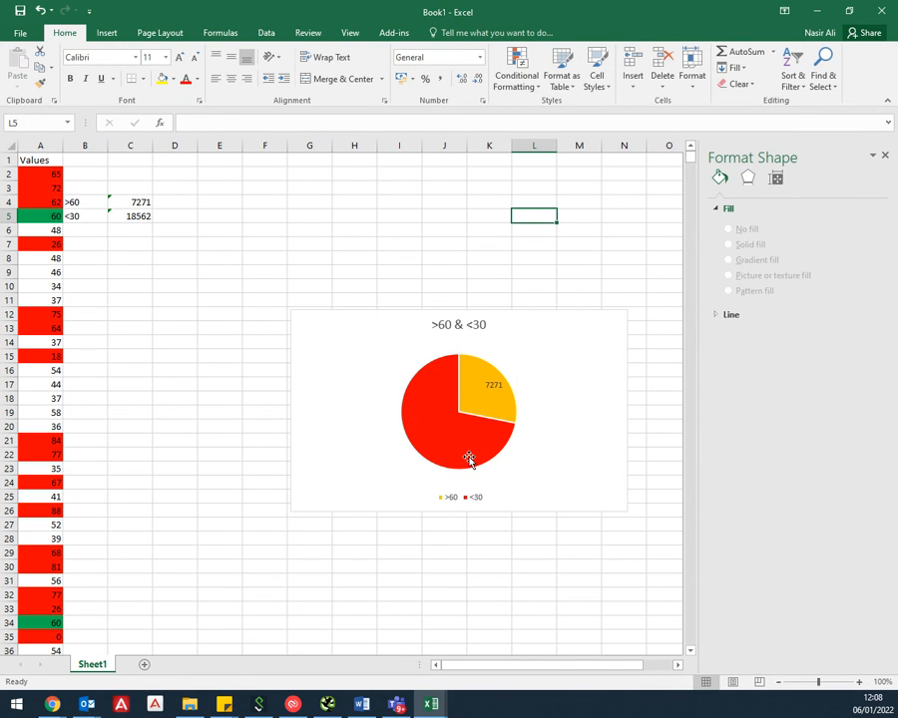
{"action": "mouse_move", "coordinate": [467, 457]}
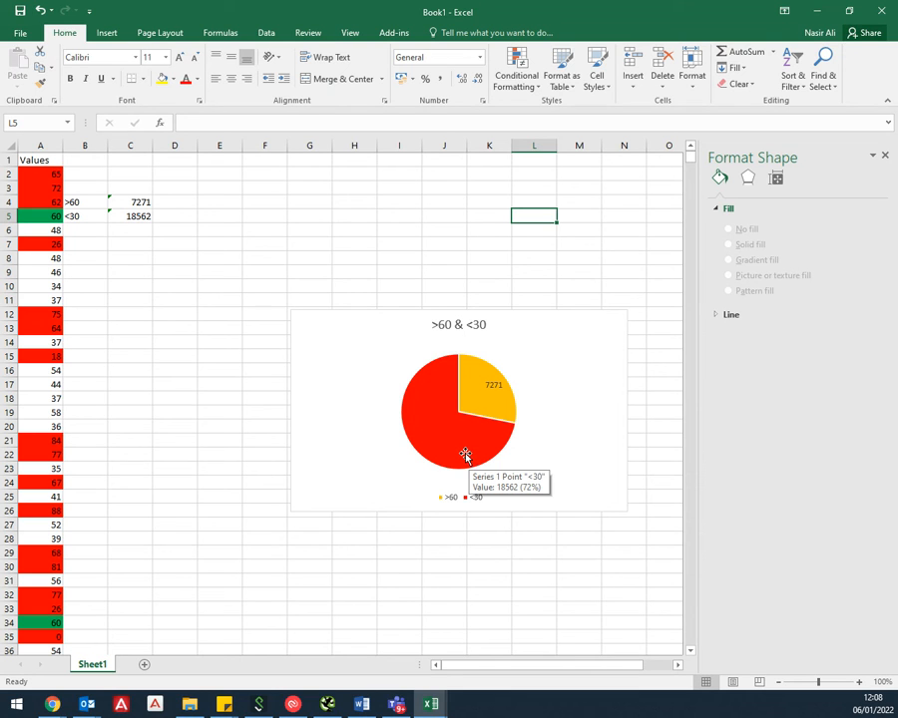
{"action": "mouse_move", "coordinate": [506, 405]}
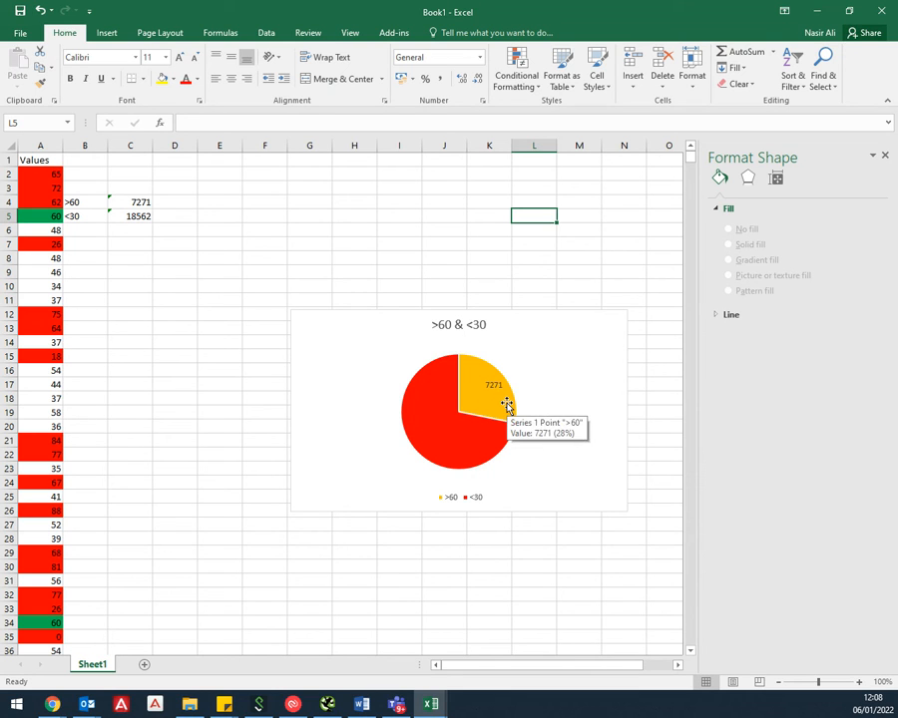
{"action": "left_click", "coordinate": [457, 428]}
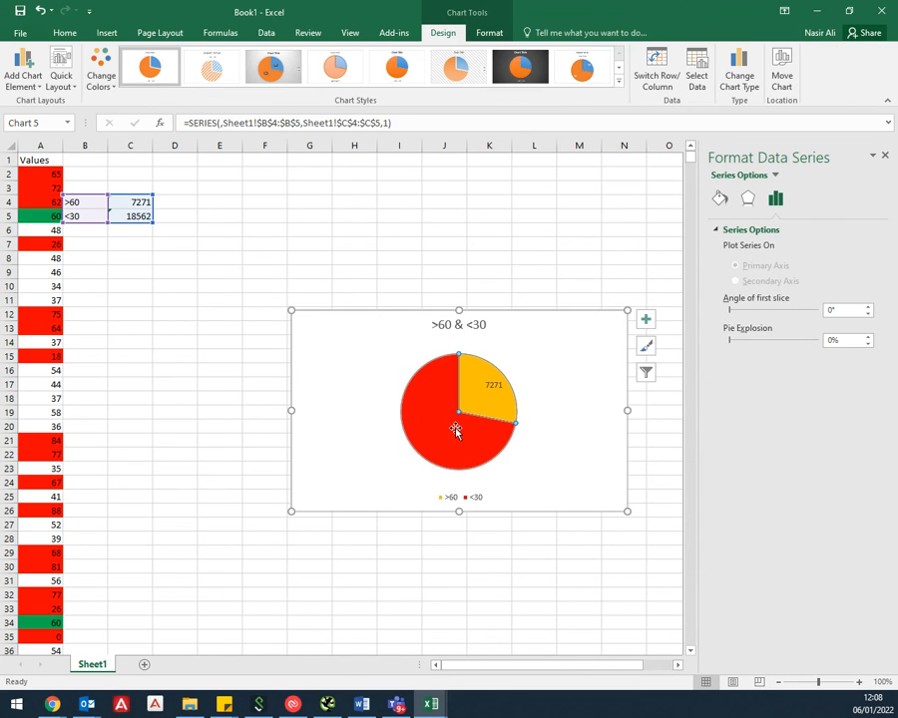
{"action": "right_click", "coordinate": [455, 430]}
{"action": "key", "text": "Escape"}
{"action": "left_click", "coordinate": [645, 321]}
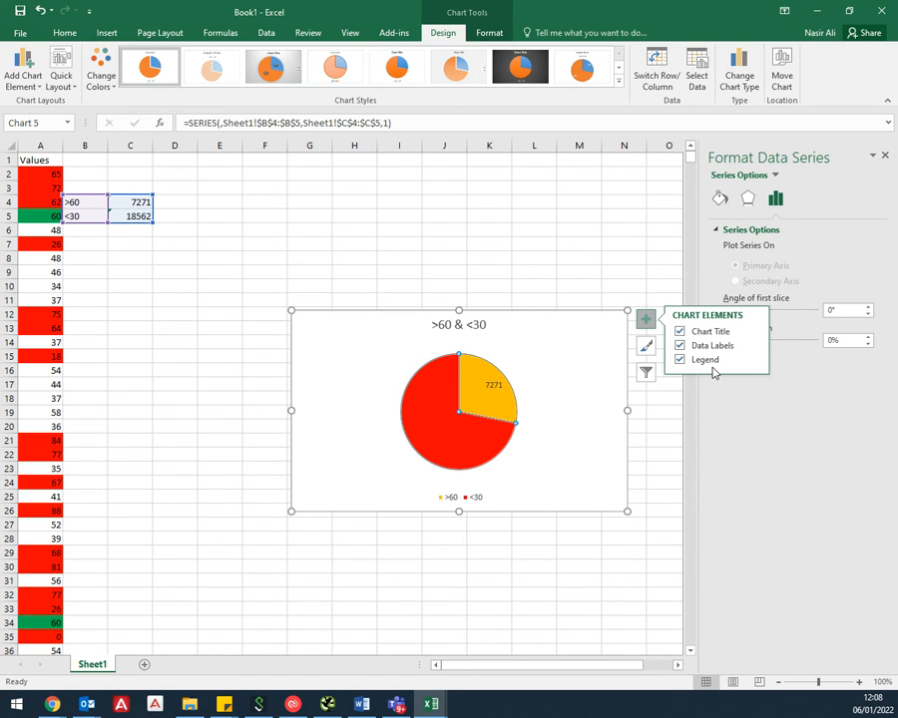
{"action": "left_click", "coordinate": [647, 350]}
{"action": "left_click", "coordinate": [467, 442]}
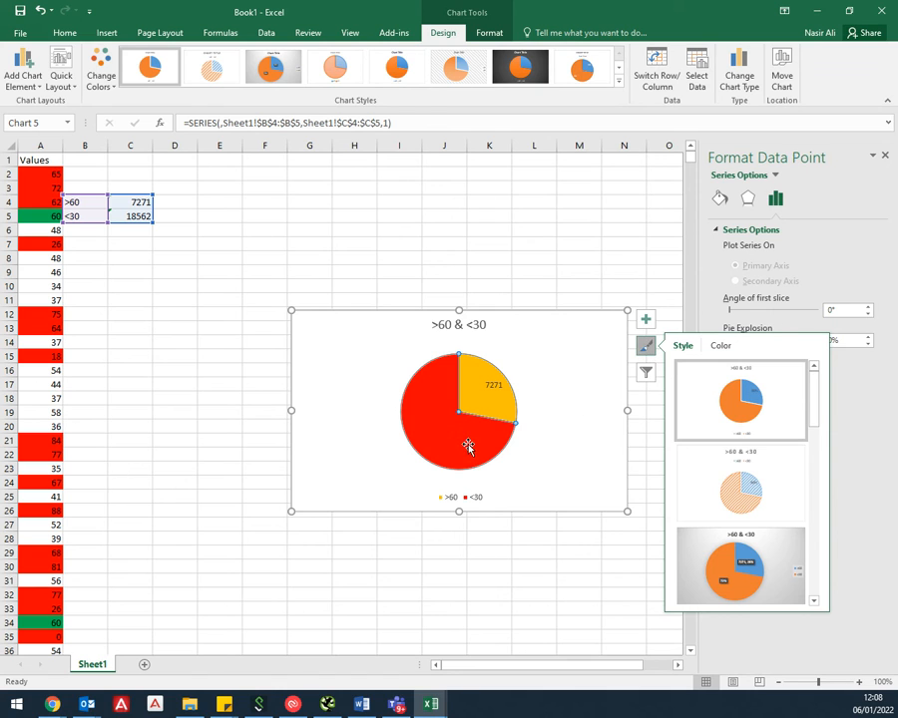
{"action": "left_click", "coordinate": [564, 247]}
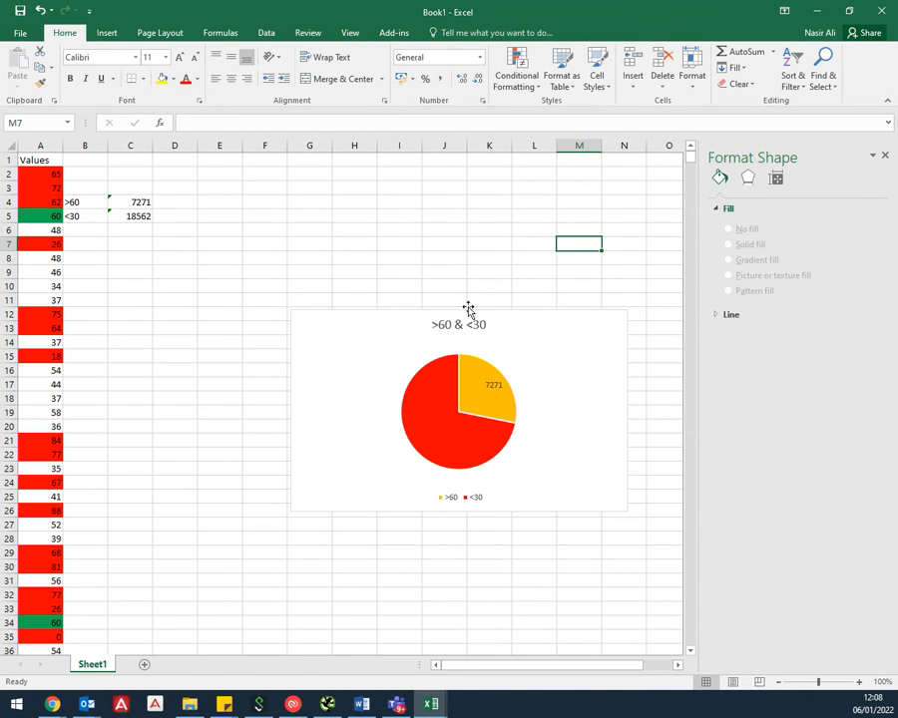